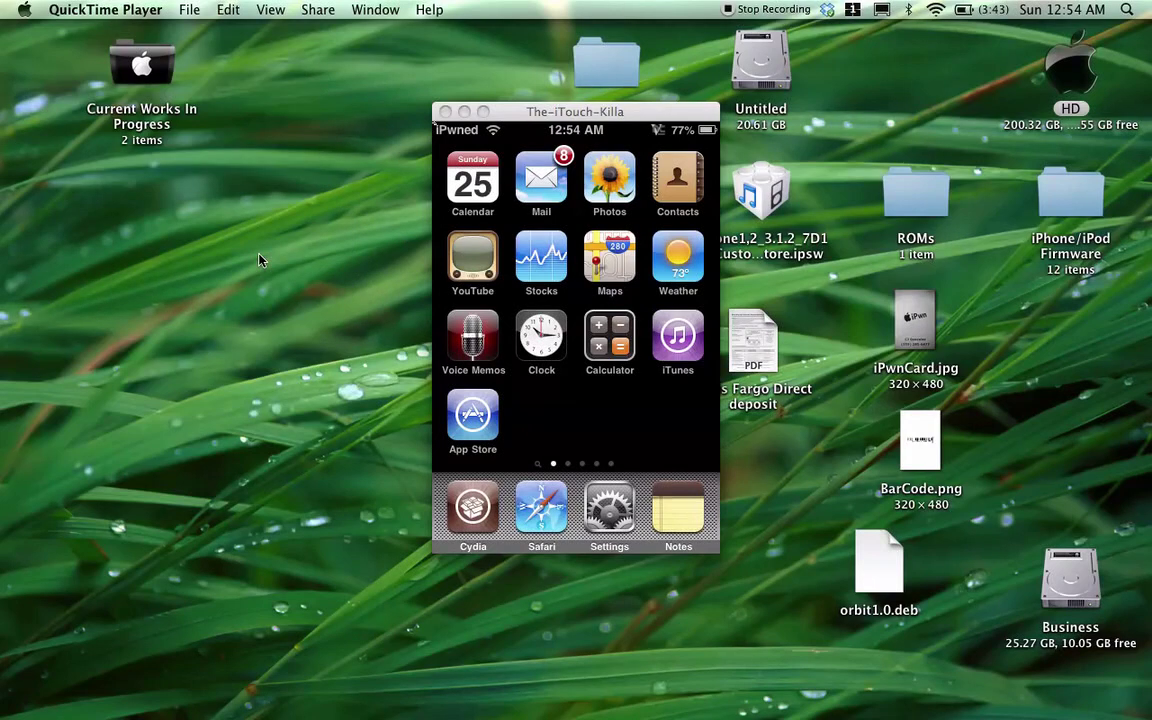
Bring the The-iTouch-Killa VNC window showing the iPod home screen to the front
{"action": "left_click", "coordinate": [645, 116]}
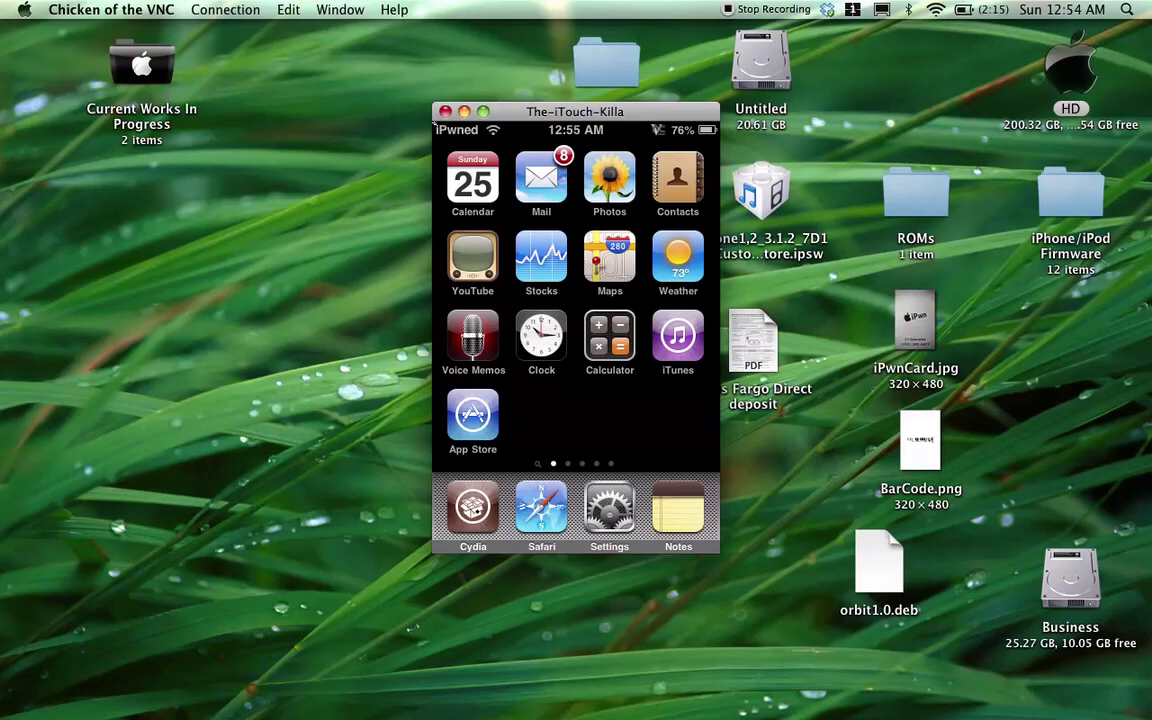
Launch Cydia on the mirrored iPod to reach the new source URL prompt
{"action": "left_click", "coordinate": [477, 509]}
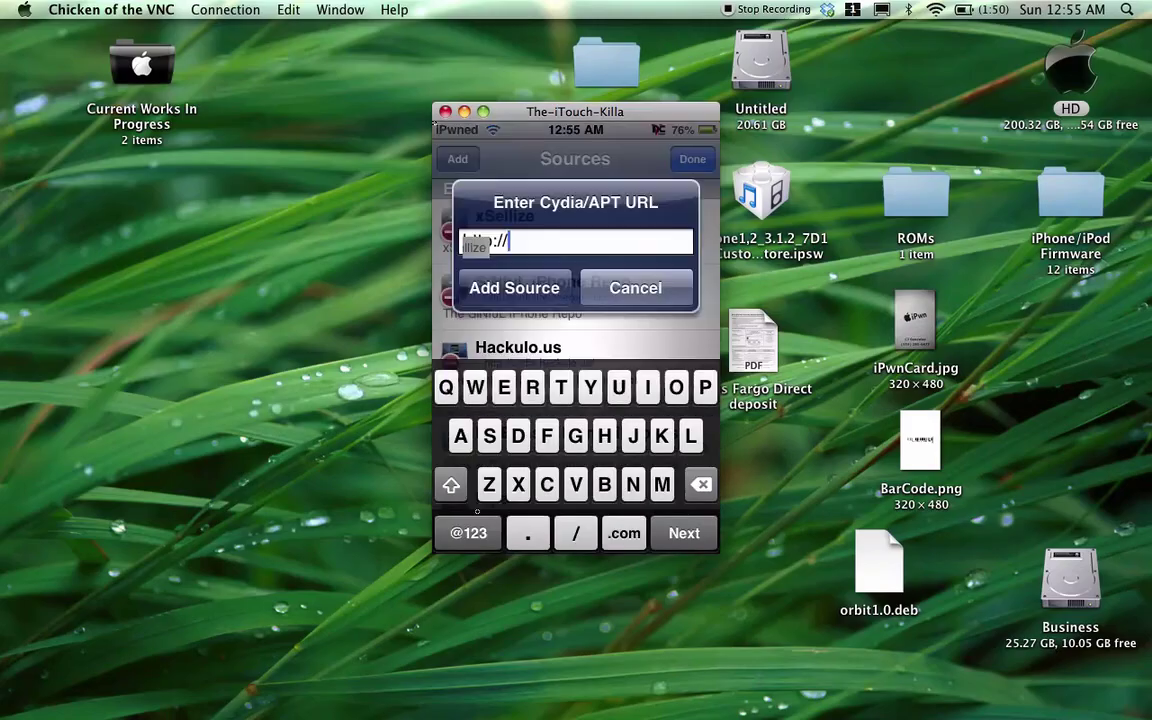
Submit sinfulliphonerepo.com as a new Cydia source URL
{"action": "type", "text": "si"}
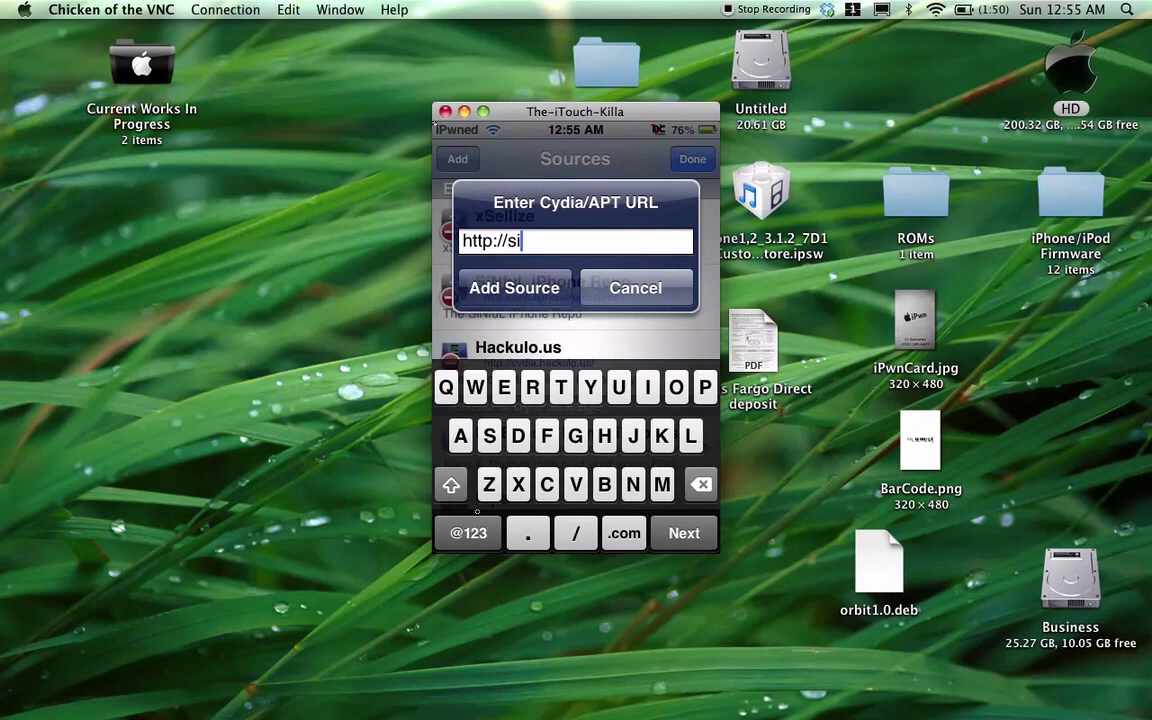
{"action": "type", "text": "nf"}
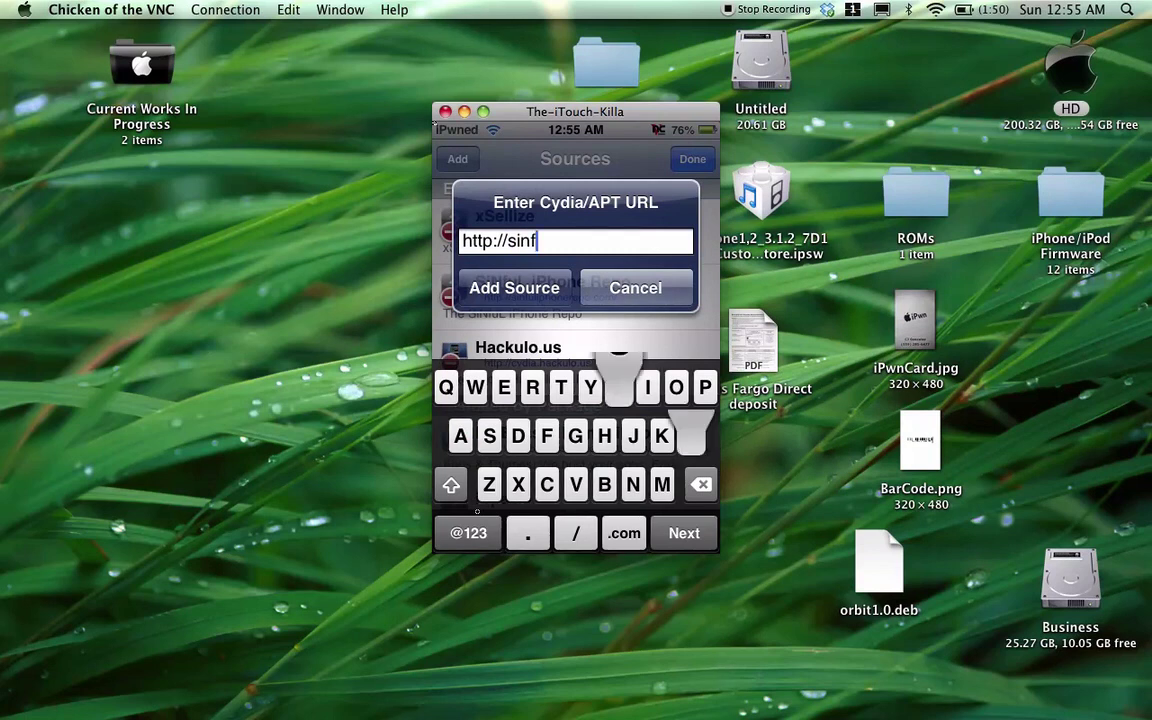
{"action": "type", "text": "ulliph"}
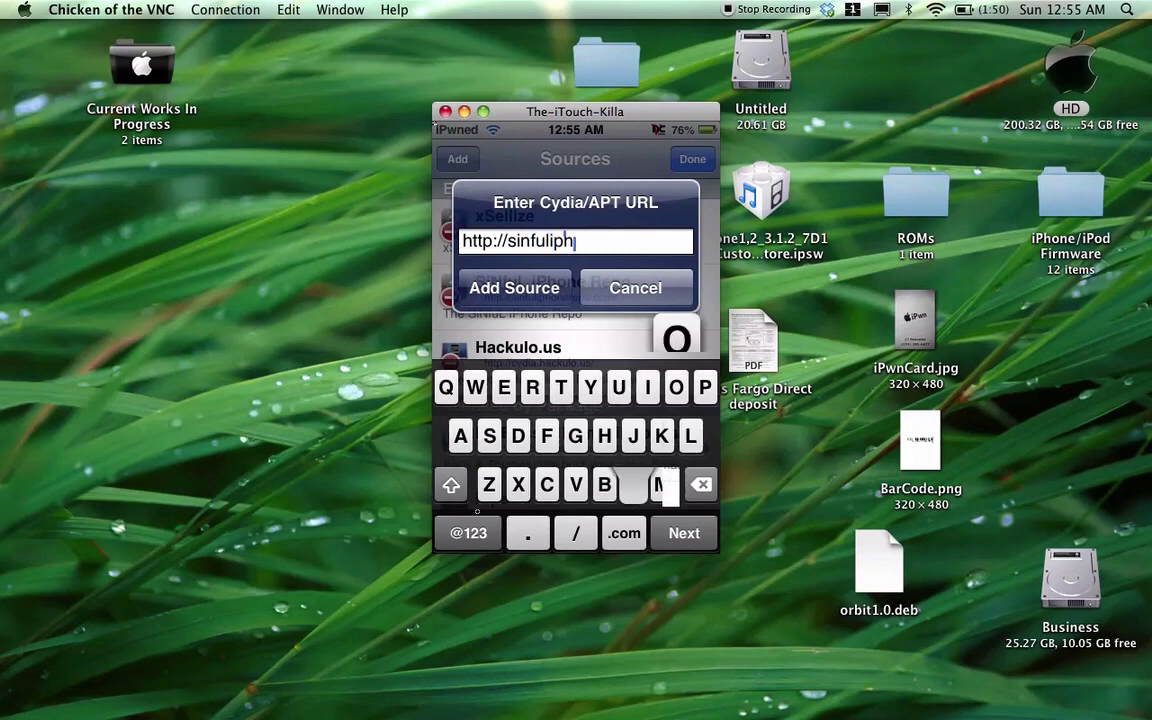
{"action": "type", "text": "oner"}
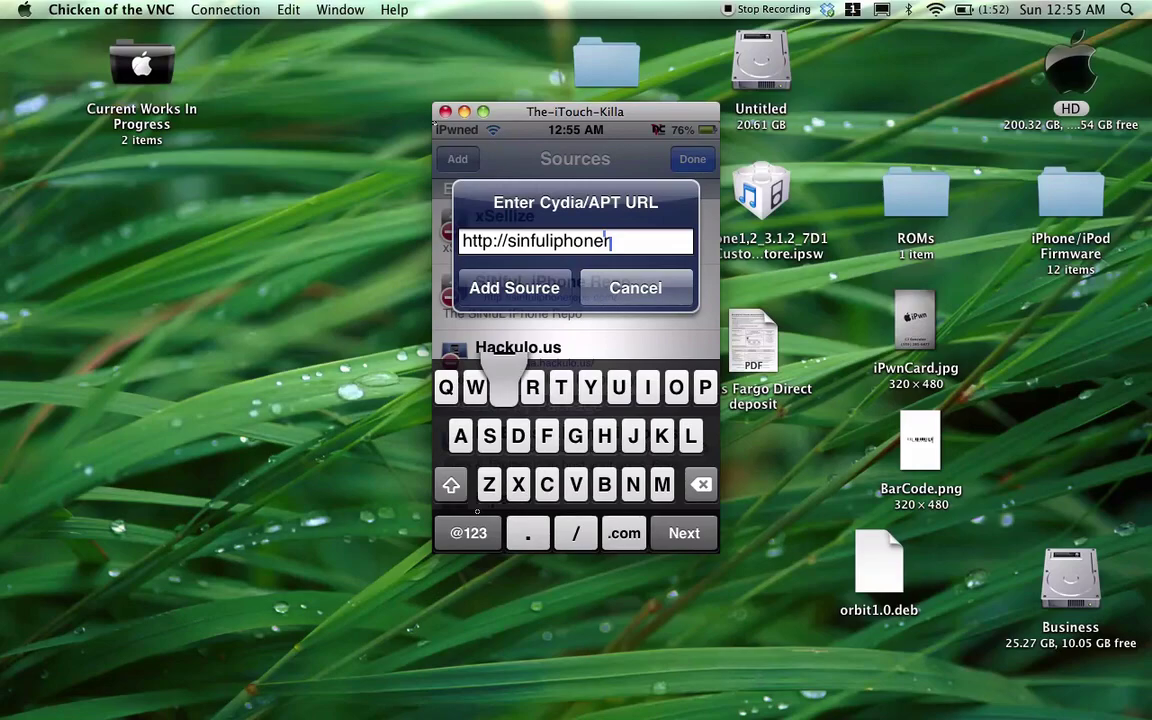
{"action": "type", "text": "epo.com"}
{"action": "key", "text": "Return"}
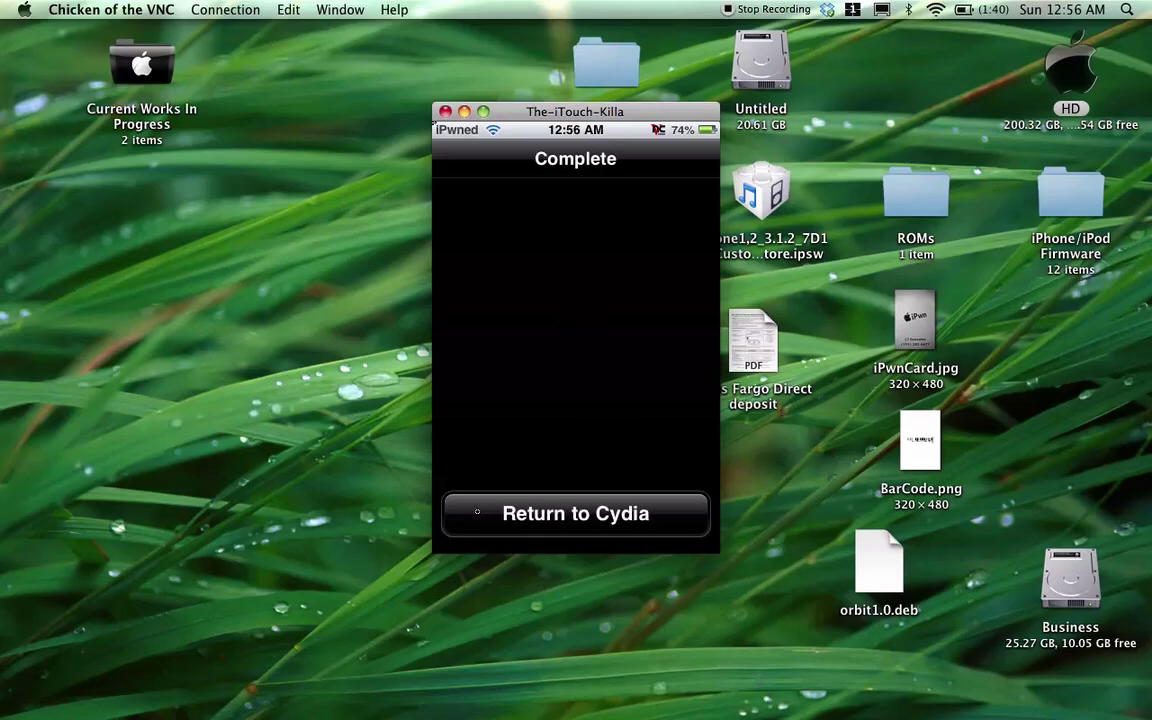
Return to Cydia, finish editing sources, and scroll the SiNfuL iPhone Repo to Enable MMS
{"action": "left_click", "coordinate": [477, 511]}
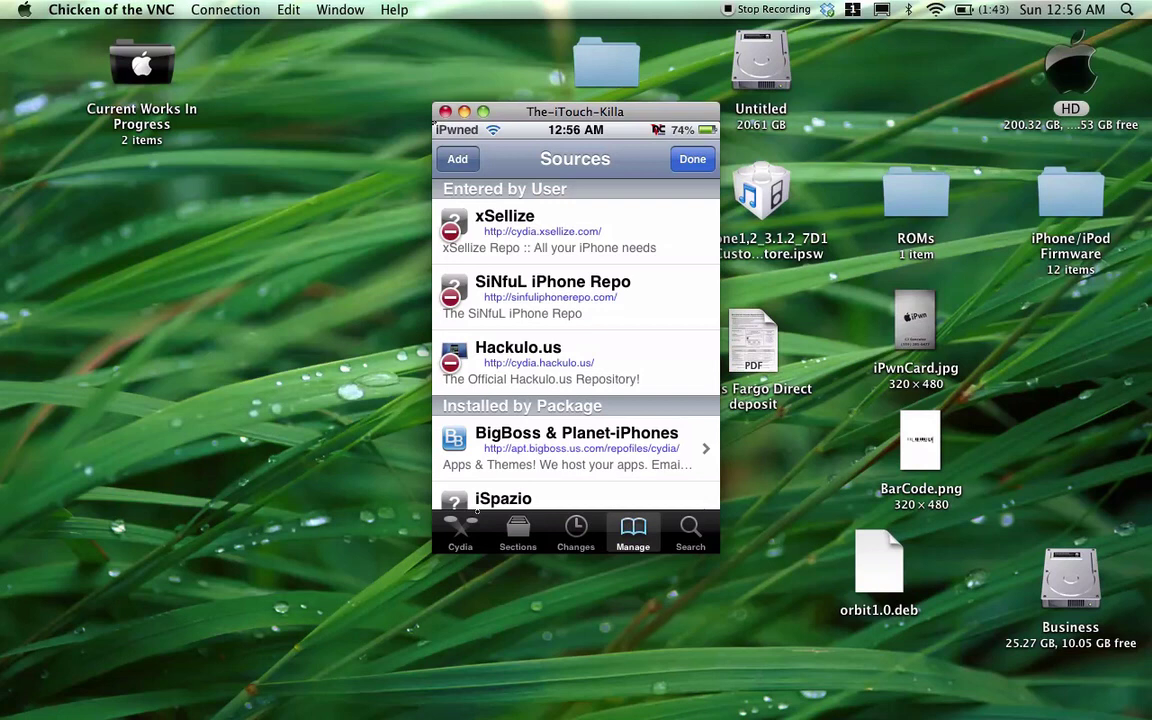
{"action": "left_click", "coordinate": [692, 159]}
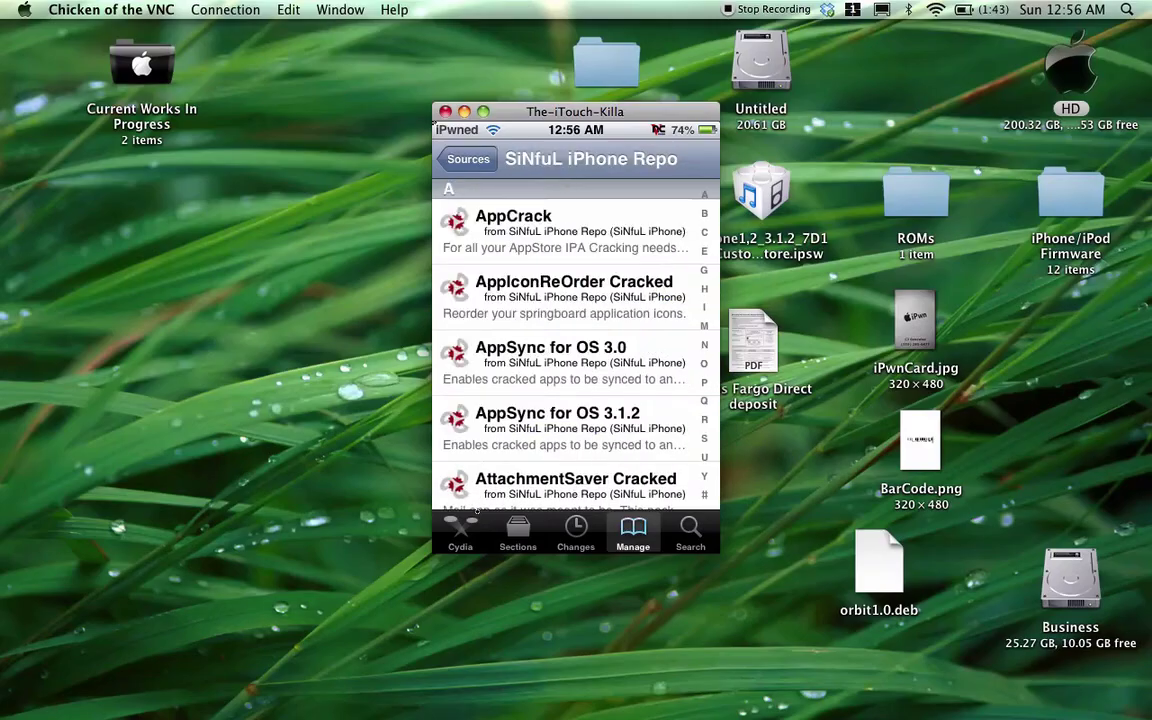
{"action": "scroll", "coordinate": [477, 509], "scroll_direction": "down", "scroll_amount": 5}
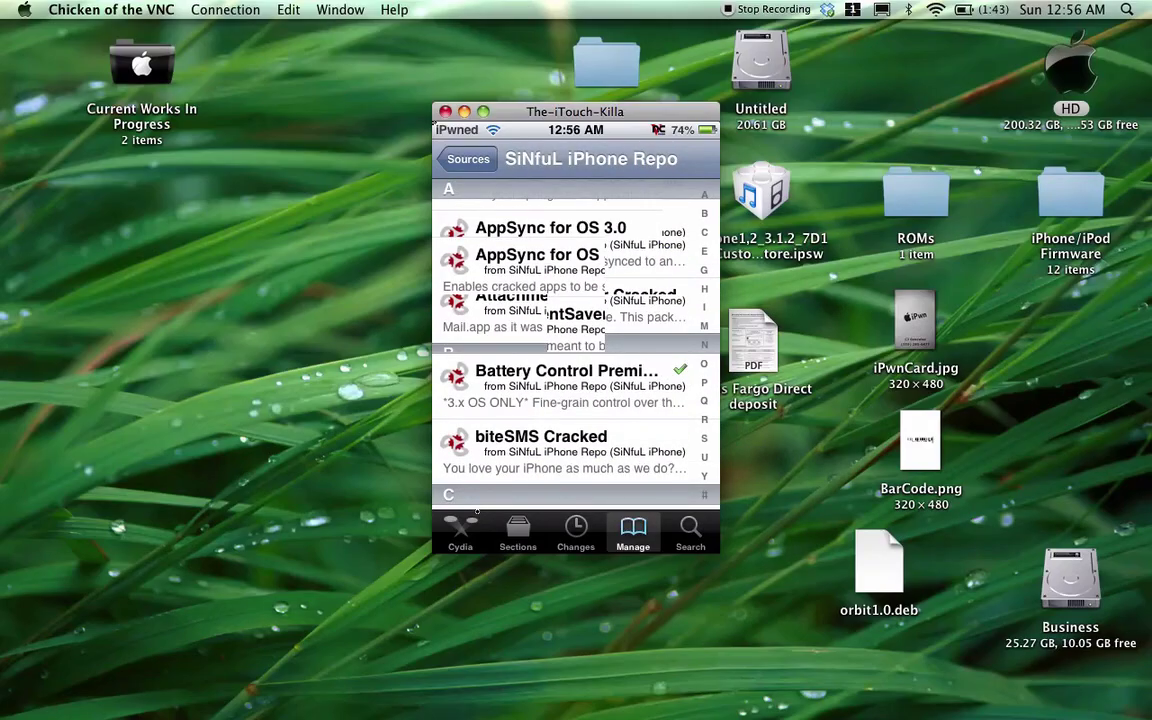
{"action": "scroll", "coordinate": [477, 509], "scroll_direction": "down", "scroll_amount": 5}
{"action": "scroll", "coordinate": [477, 510], "scroll_direction": "down", "scroll_amount": 5}
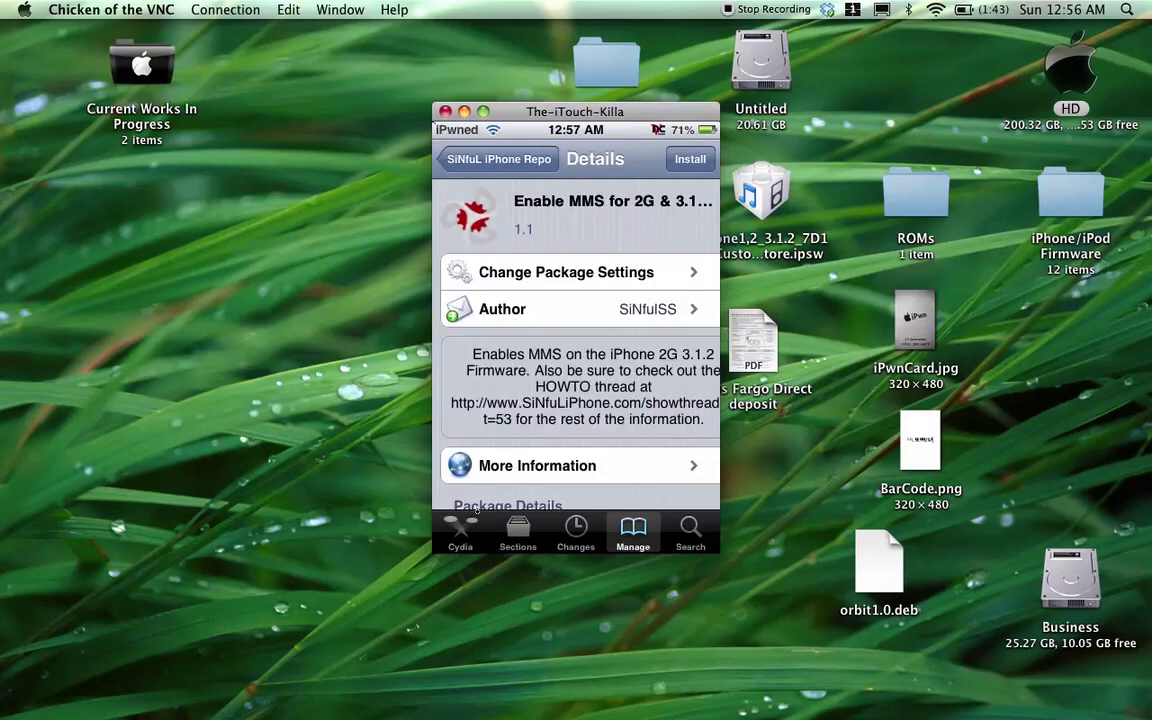
Swipe right and back through the Enable MMS package details
{"action": "scroll", "coordinate": [477, 509], "scroll_direction": "right", "scroll_amount": 2}
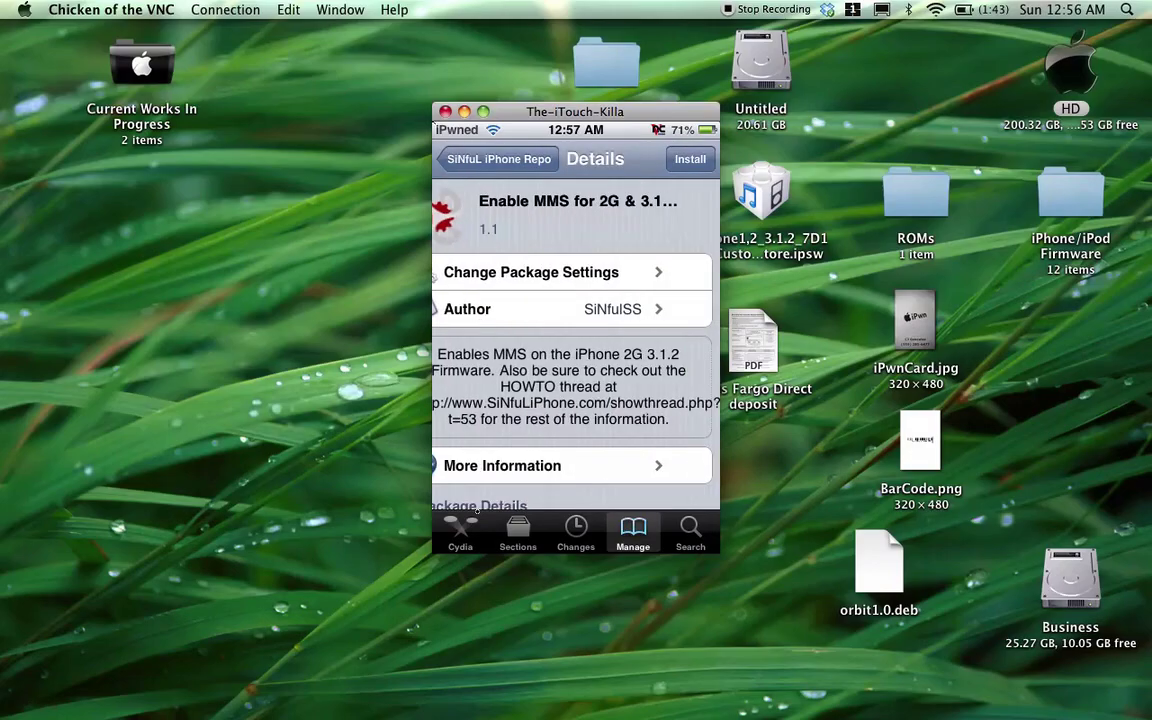
{"action": "scroll", "coordinate": [477, 509], "scroll_direction": "left", "scroll_amount": 1}
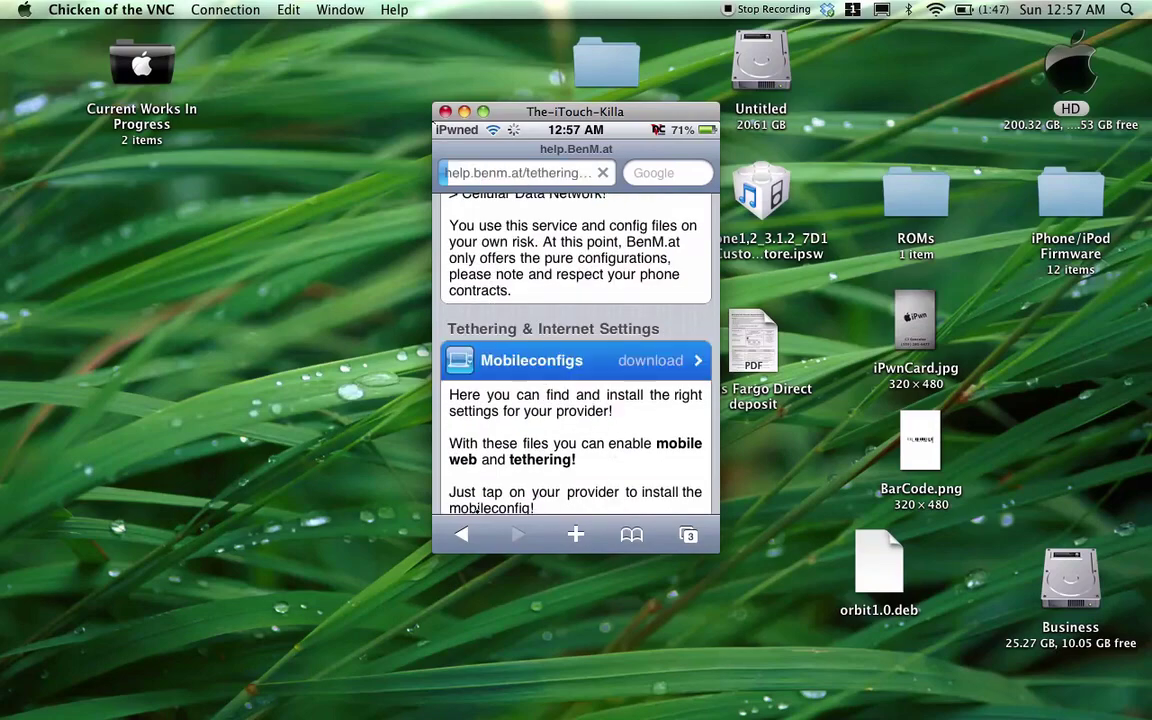
Scroll the help.benm.at tethering page down to the country list through U.S.A
{"action": "scroll", "coordinate": [477, 511], "scroll_direction": "down", "scroll_amount": 10}
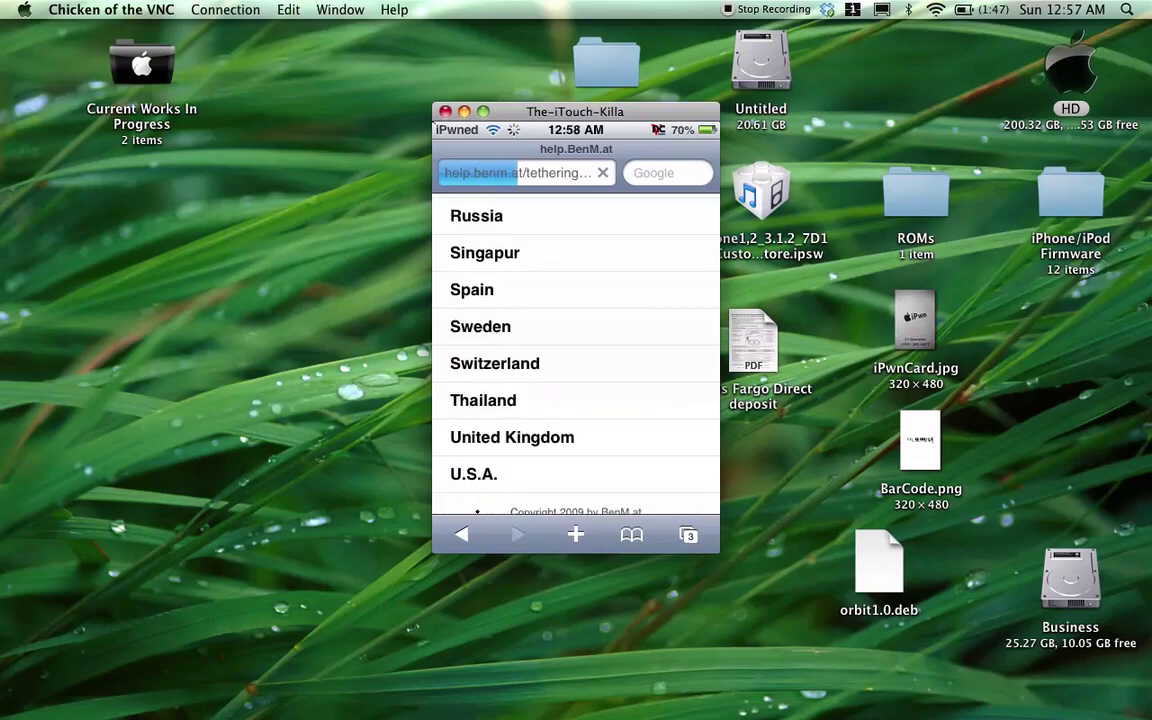
Open the U.S.A. Mobileconfigs page listing AT&T and T-Mobile
{"action": "left_click", "coordinate": [511, 437]}
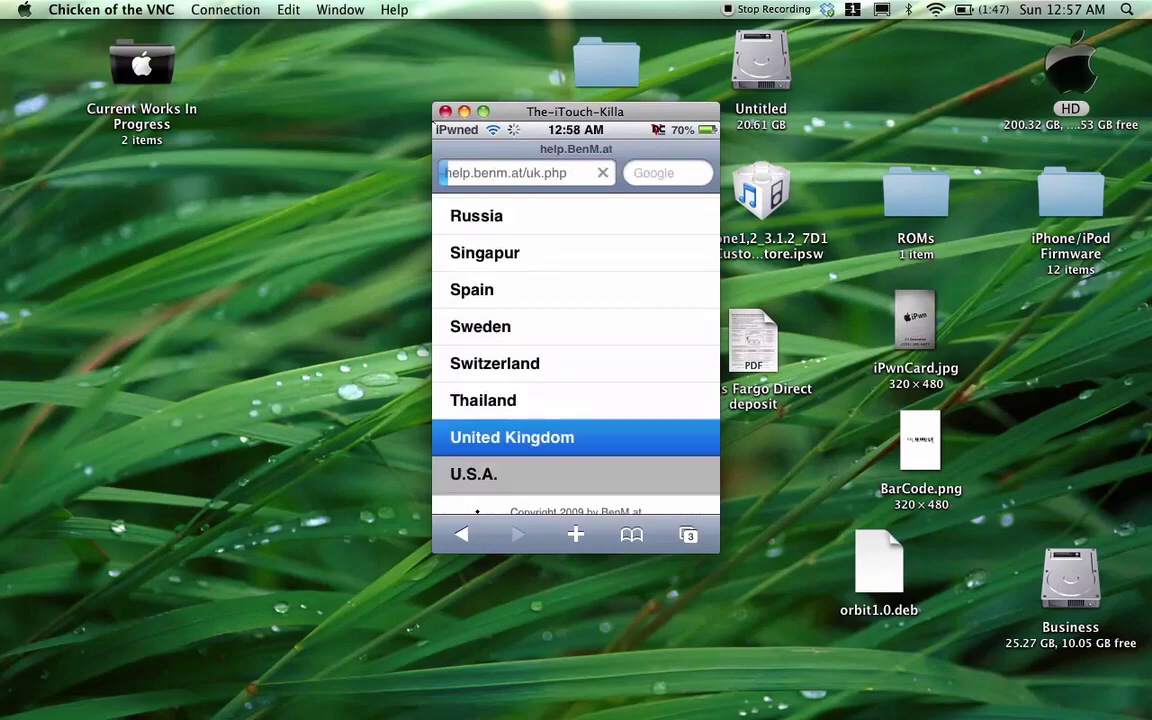
{"action": "left_click", "coordinate": [474, 474]}
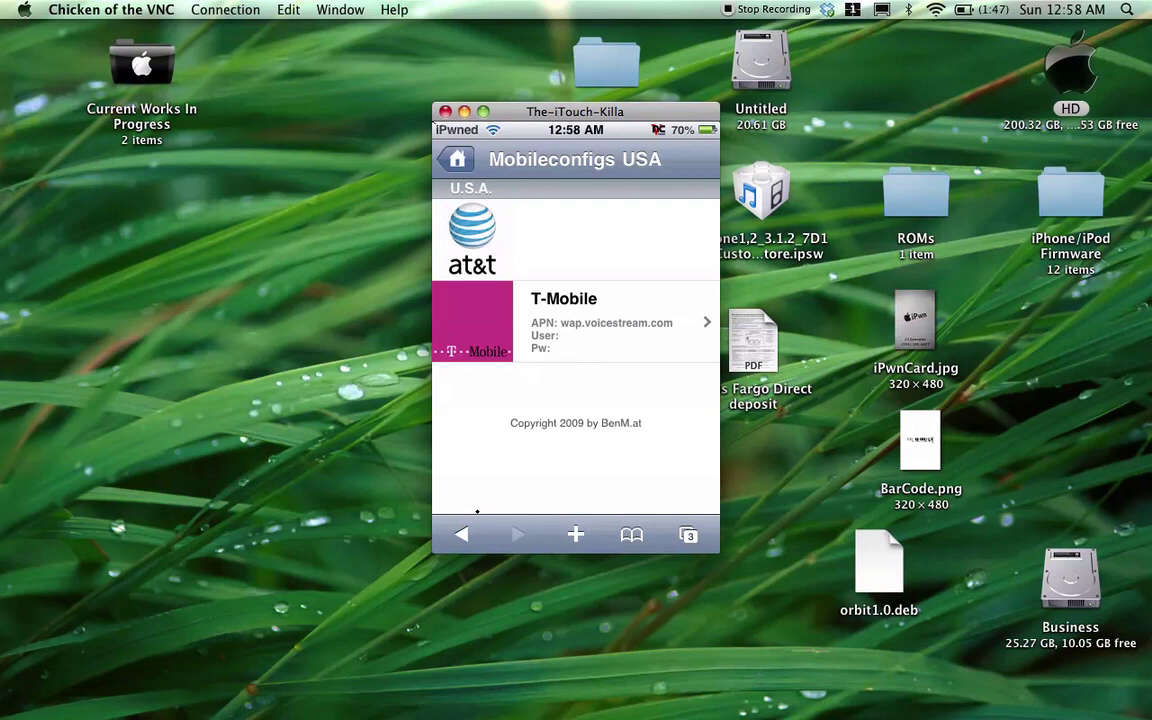
Send the Home button to leave Safari for the iPod home screen
{"action": "right_click", "coordinate": [477, 511]}
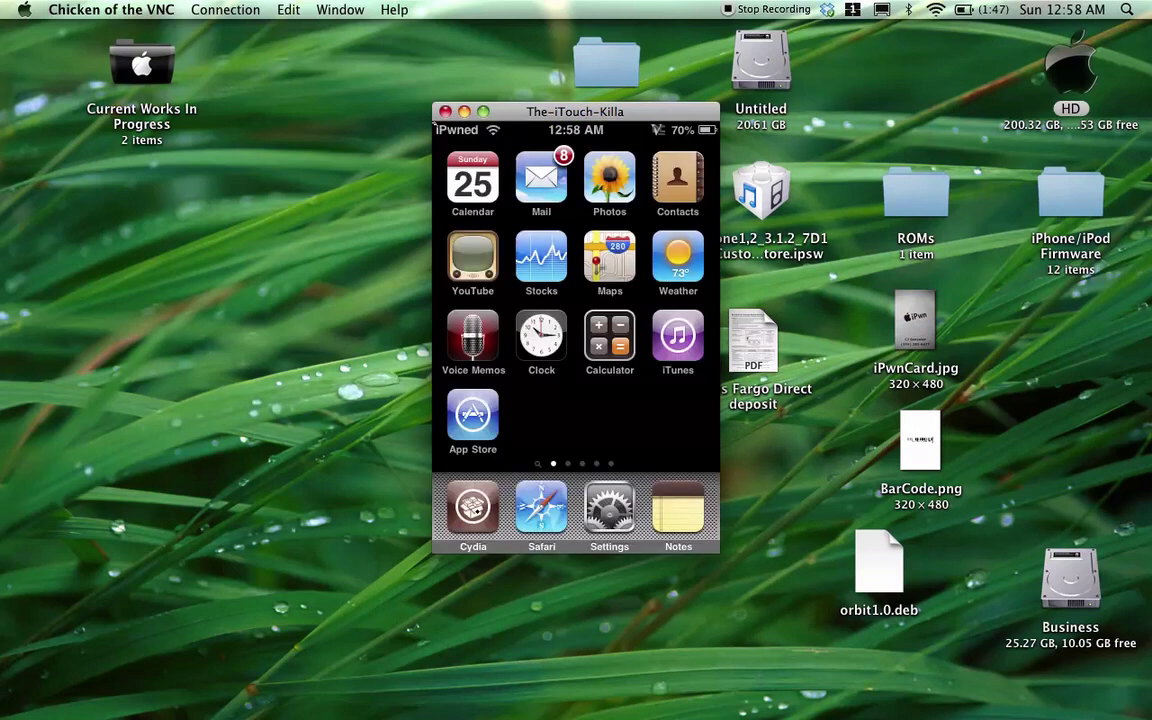